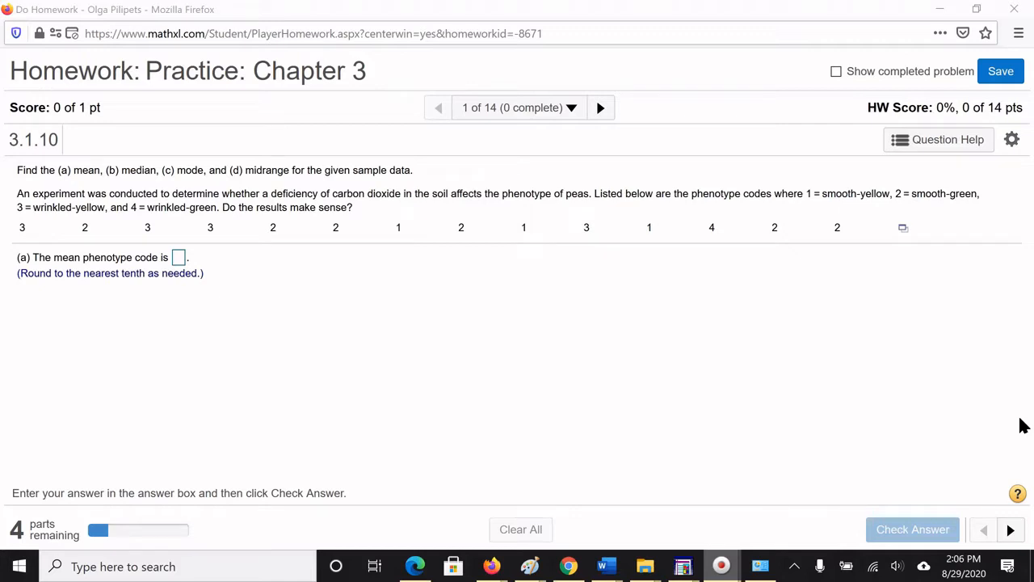
# - Open the homework problem's data set in StatCrunch and rename the var1 column as Phenotype
pyautogui.click(904, 227)
pyautogui.click(867, 250)
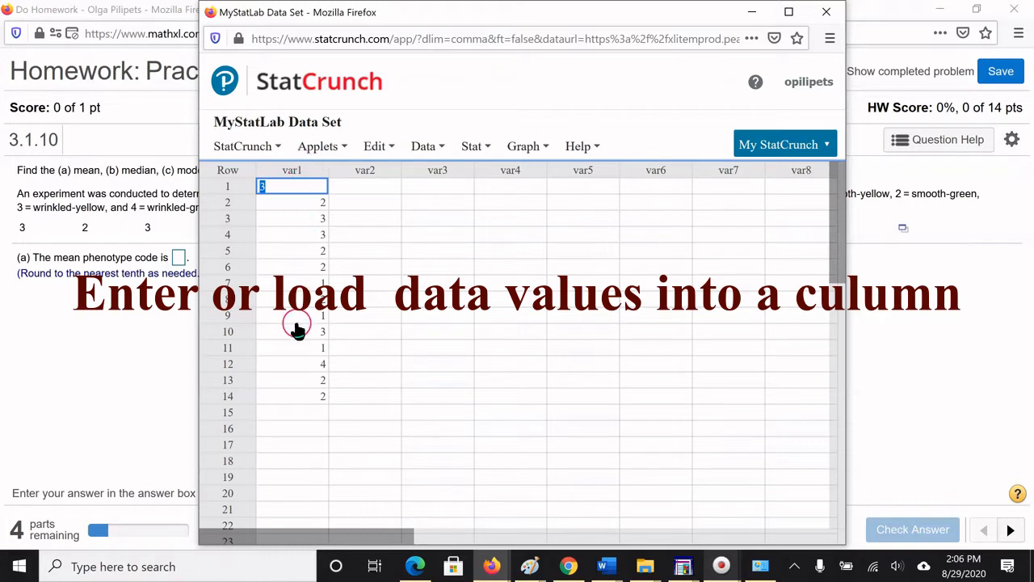
pyautogui.click(297, 173)
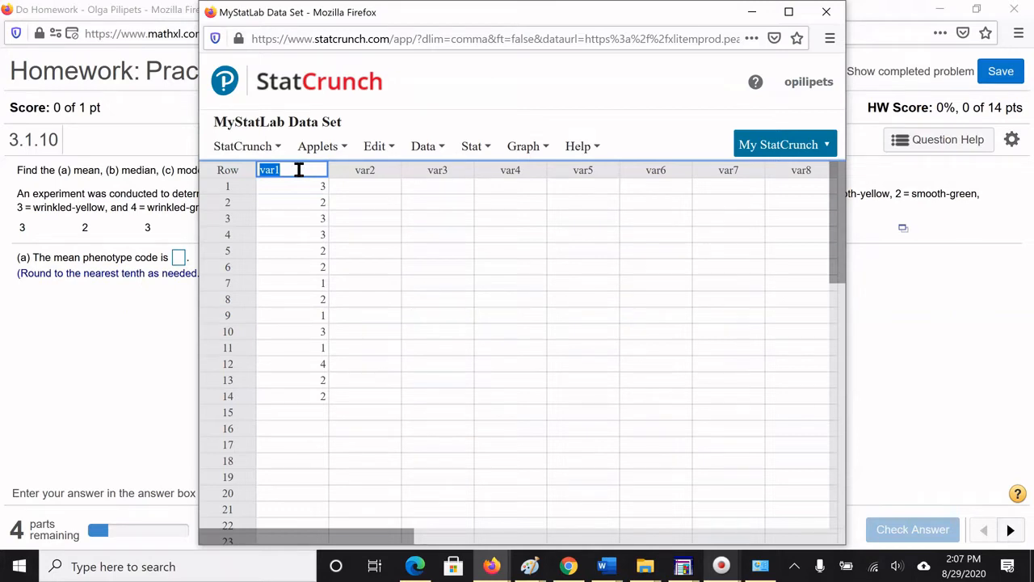
pyautogui.write('Phenotype')
pyautogui.press('Return')
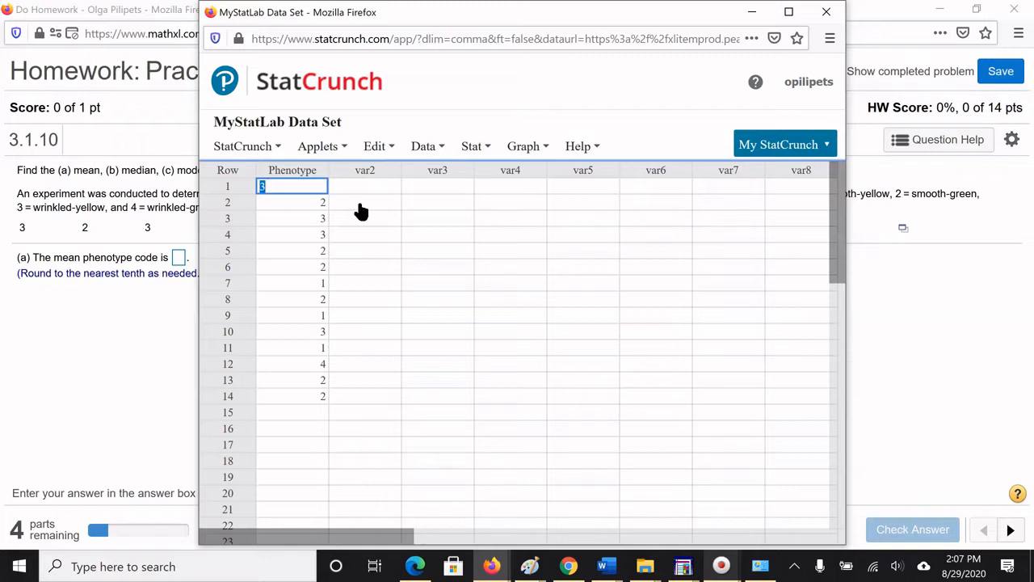
# - Start column summary statistics and choose Phenotype as the column to analyse
pyautogui.click(483, 150)
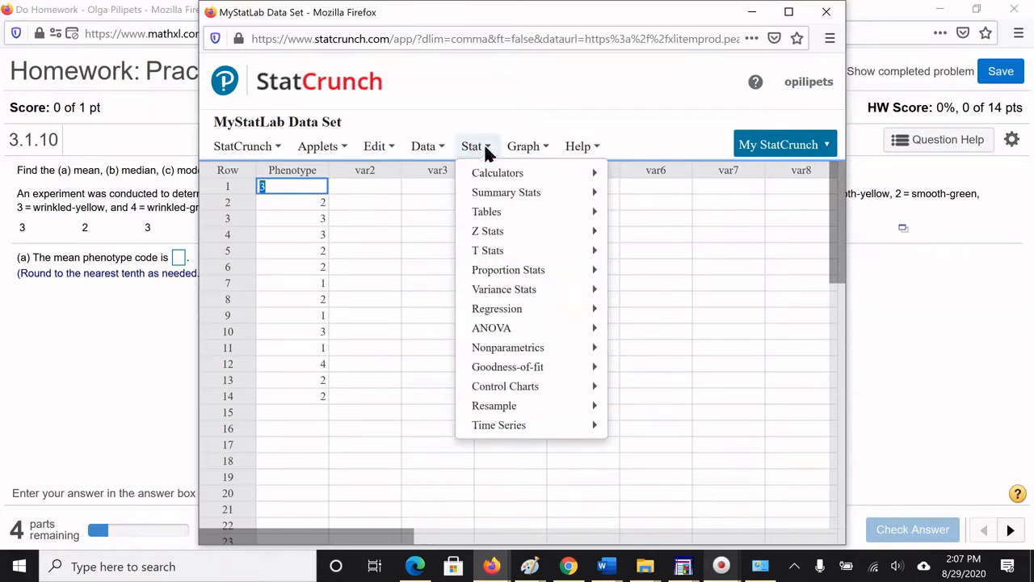
pyautogui.moveTo(526, 199)
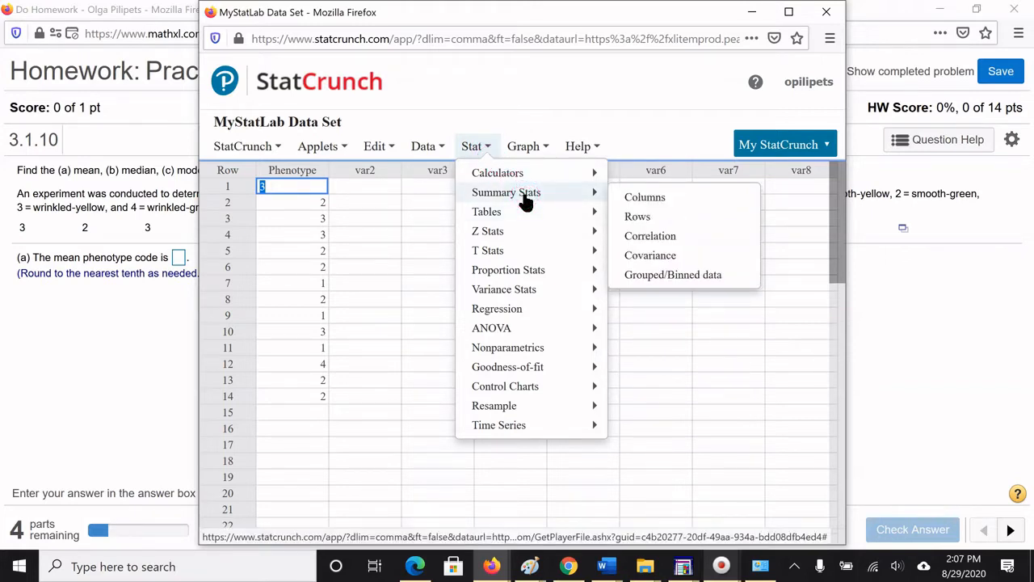
pyautogui.click(644, 198)
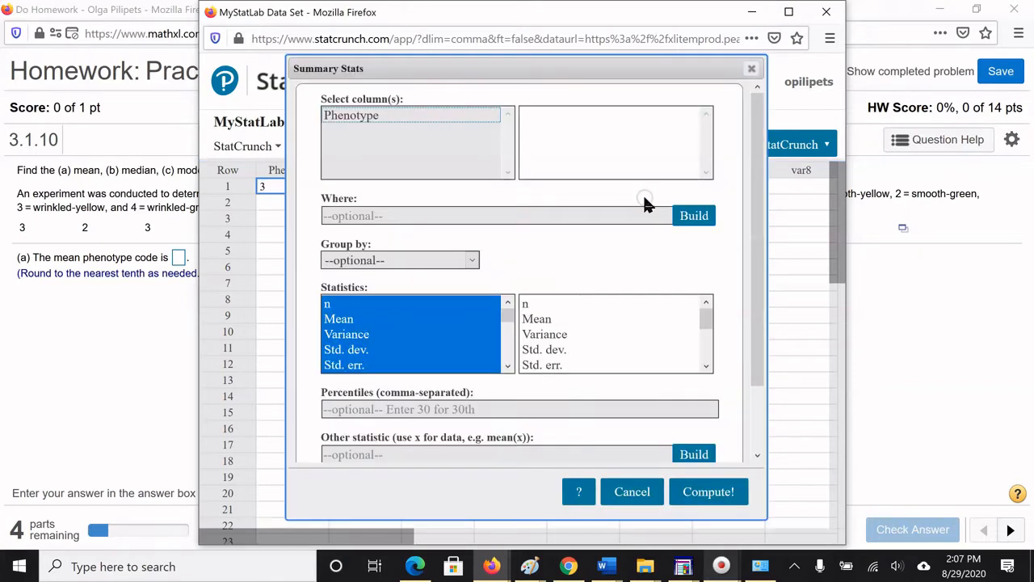
pyautogui.click(360, 117)
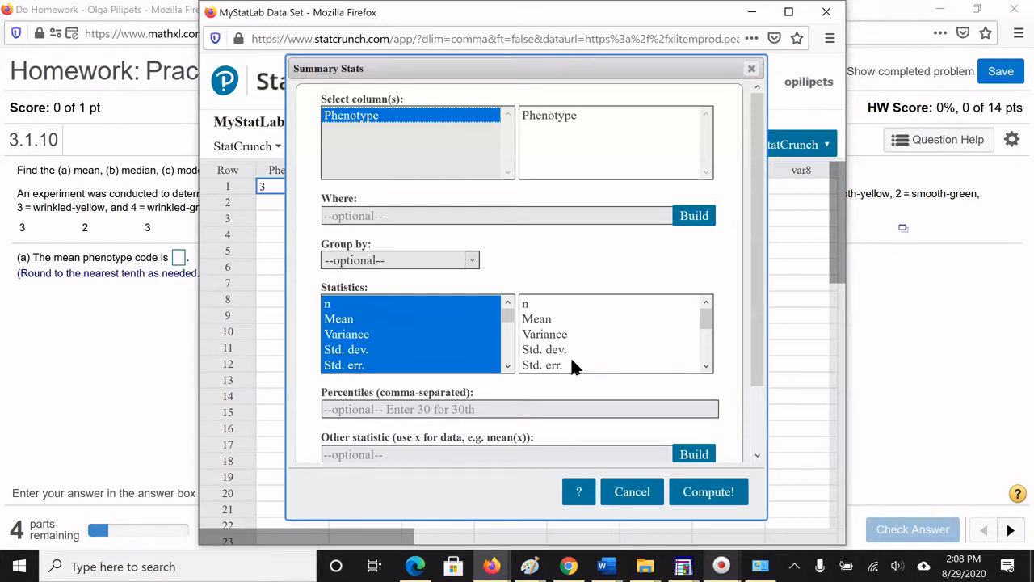
# - Restrict the statistics to compute to Variance, Mean and Std. dev., in that order
pyautogui.click(348, 321)
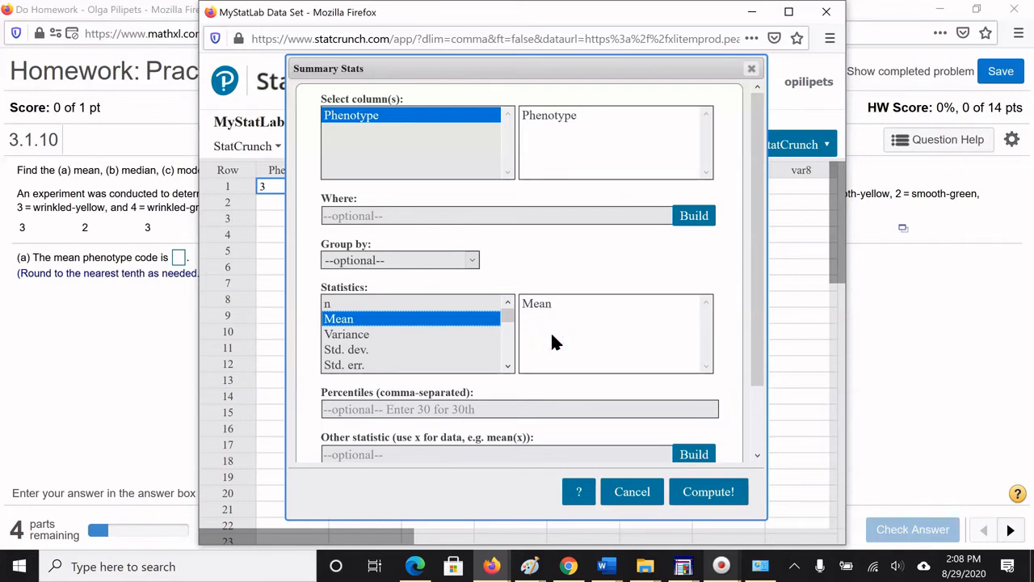
pyautogui.click(346, 335)
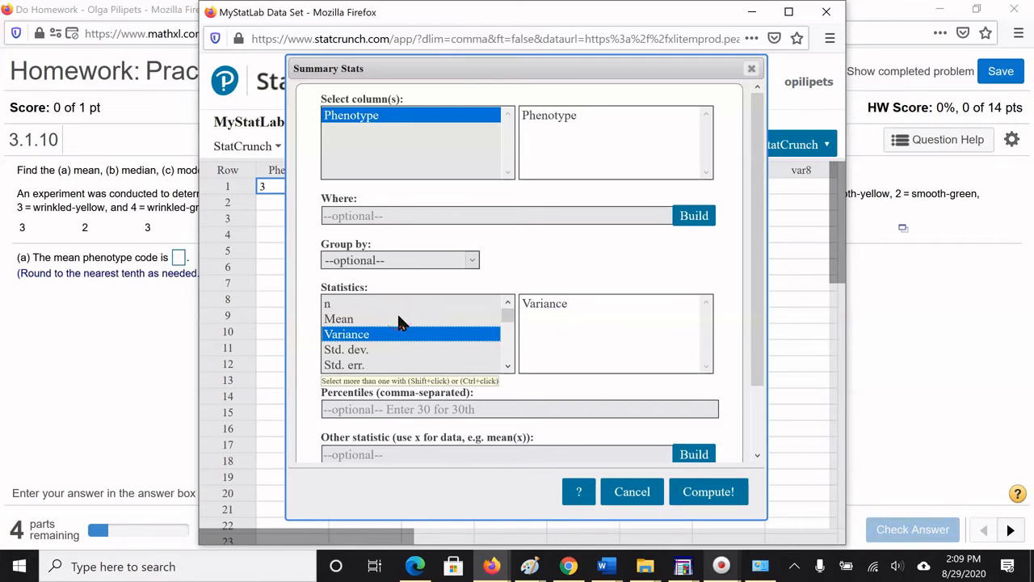
pyautogui.click(337, 320)
pyautogui.keyDown('ctrl'); pyautogui.click(337, 320); pyautogui.keyUp('ctrl')
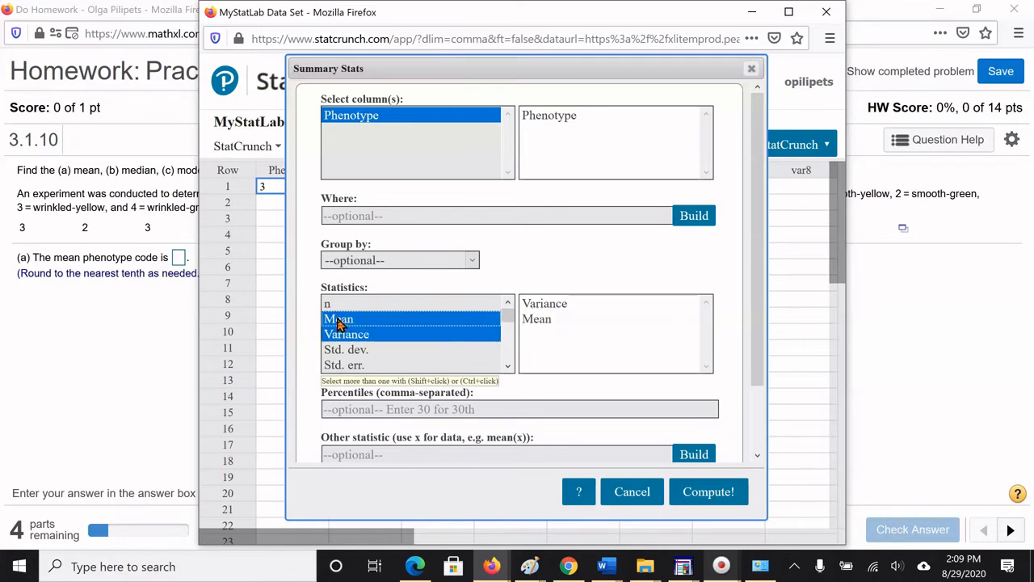
pyautogui.click(564, 341)
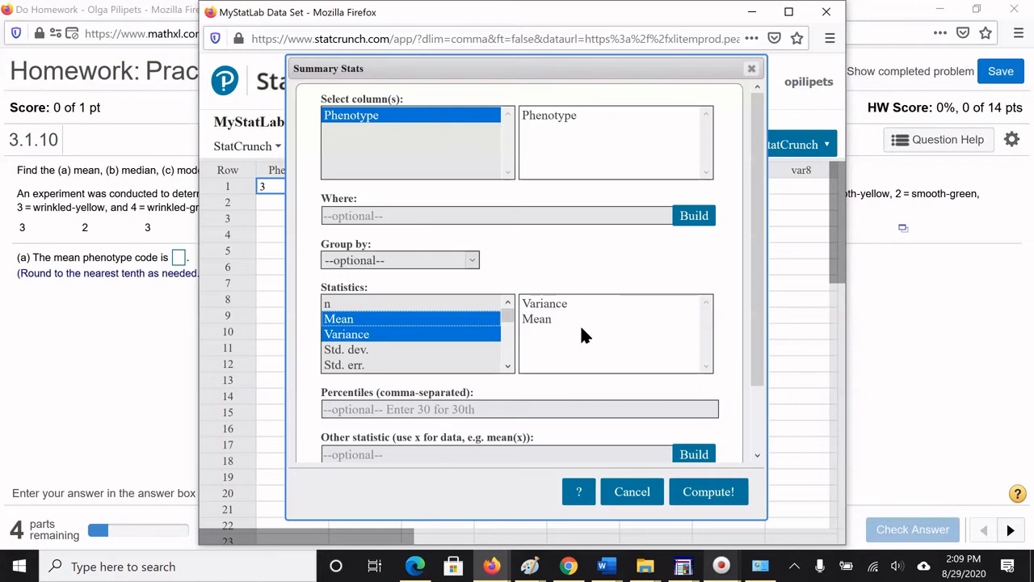
pyautogui.click(611, 364)
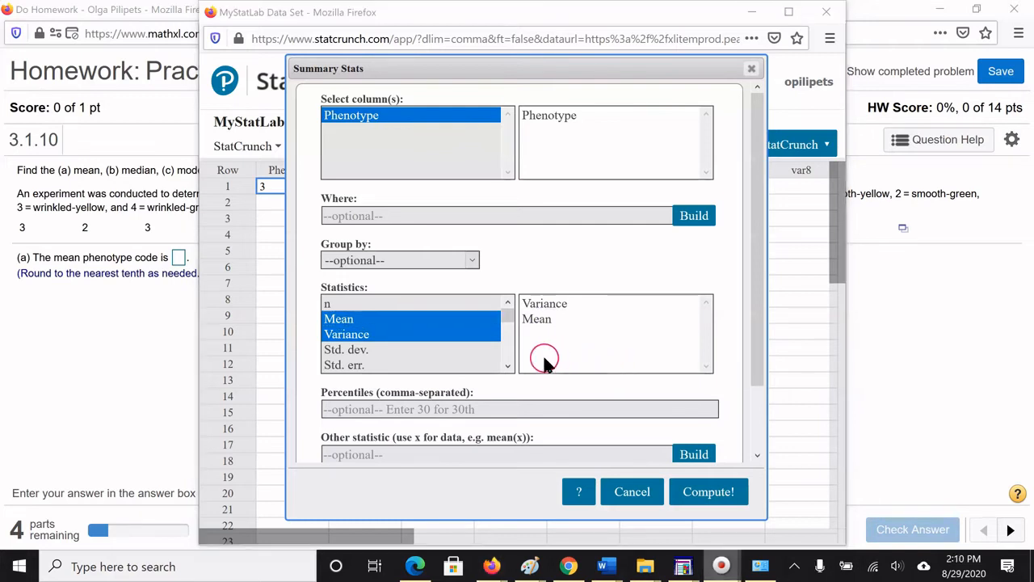
pyautogui.click(538, 319)
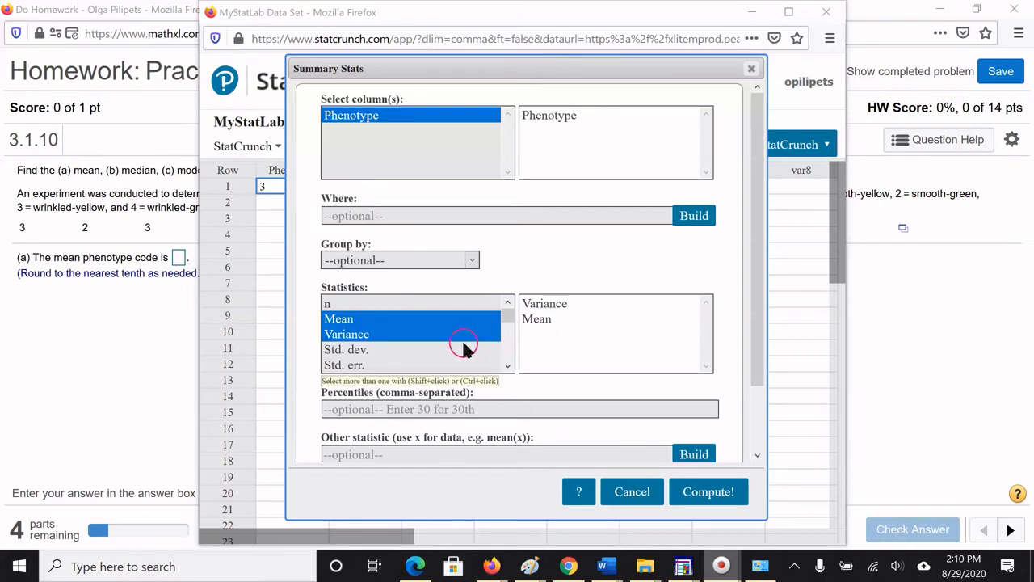
pyautogui.keyDown('ctrl'); pyautogui.click(396, 350); pyautogui.keyUp('ctrl')
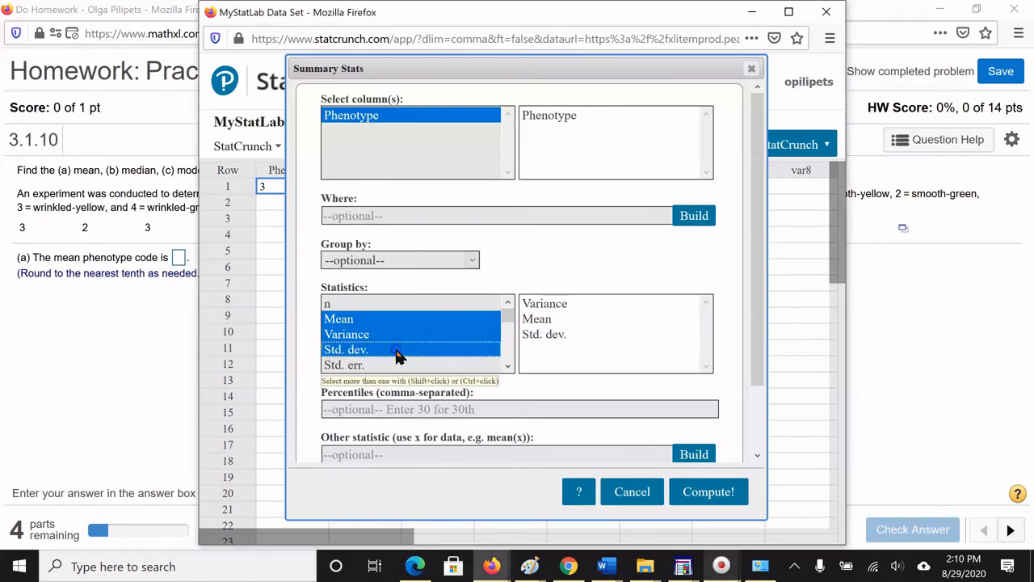
# - Look through the rest of the available statistics, from Std. err. down to Mode
pyautogui.click(510, 357)
pyautogui.scroll(-2, 506, 348)
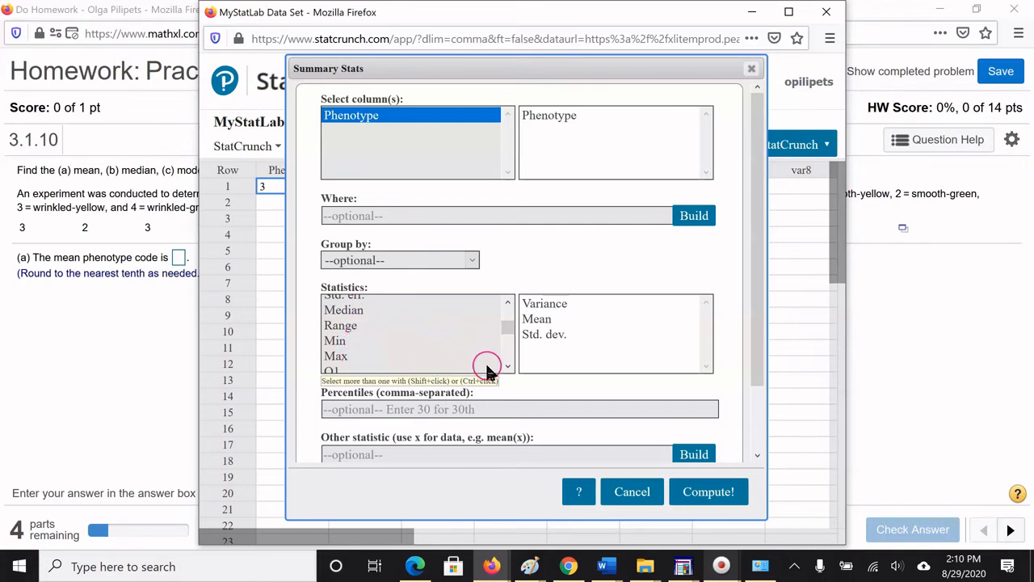
pyautogui.scroll(-2, 502, 363)
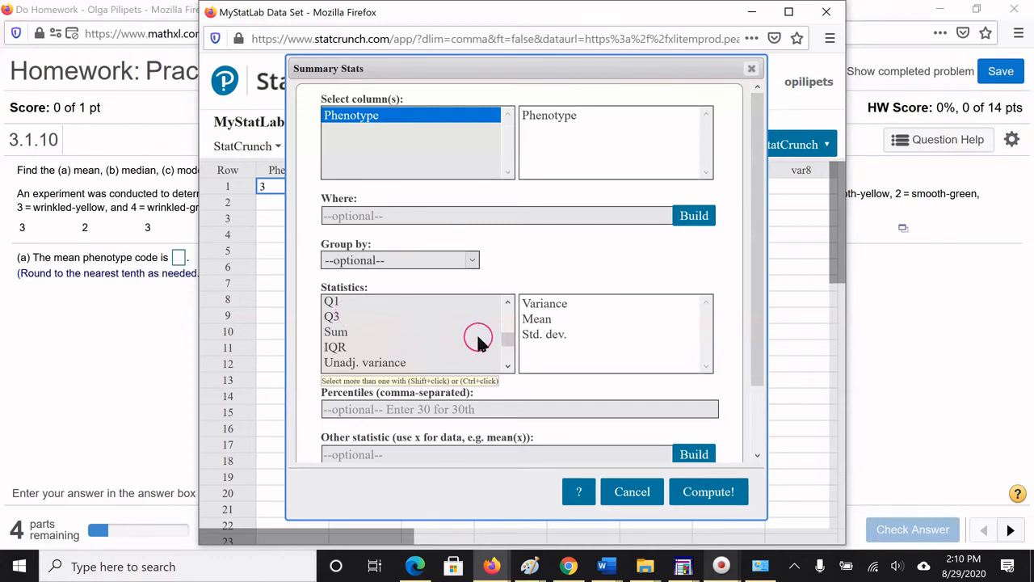
pyautogui.click(508, 366)
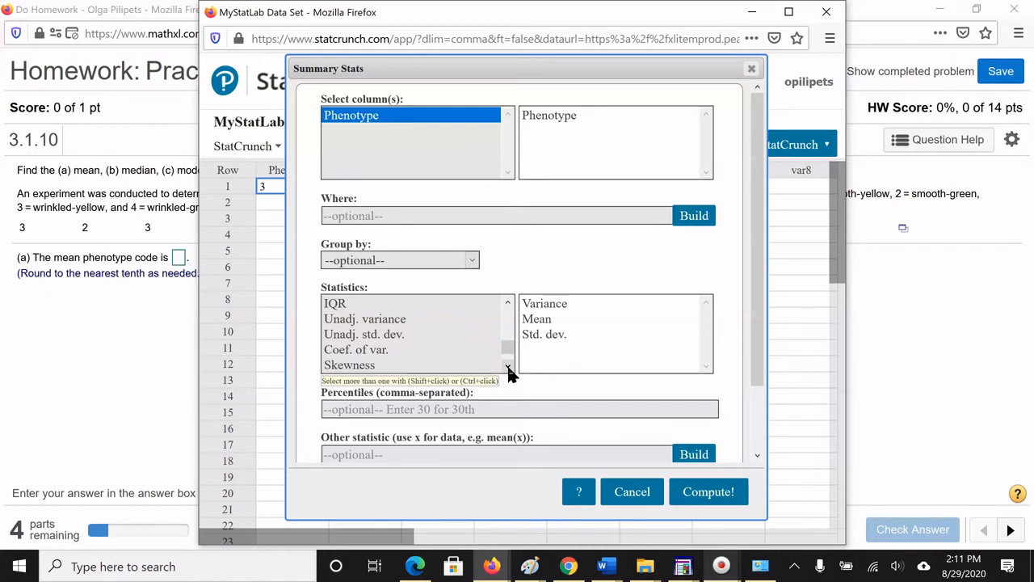
pyautogui.click(406, 340)
pyautogui.click(402, 332)
pyautogui.click(509, 366)
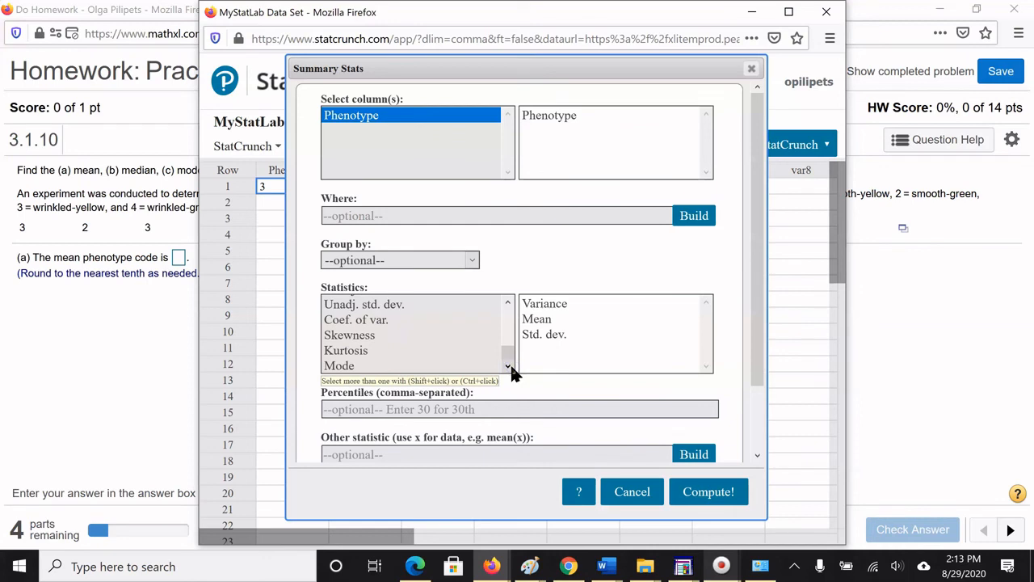
# - Add n as the last selected statistic and compute the summary statistics for Phenotype
pyautogui.click(509, 313)
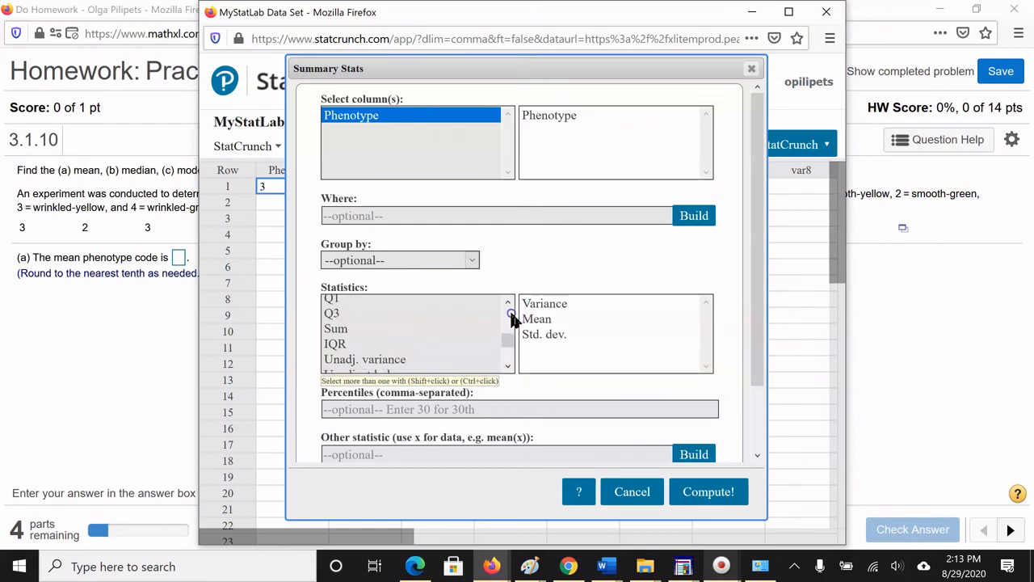
pyautogui.click(510, 310)
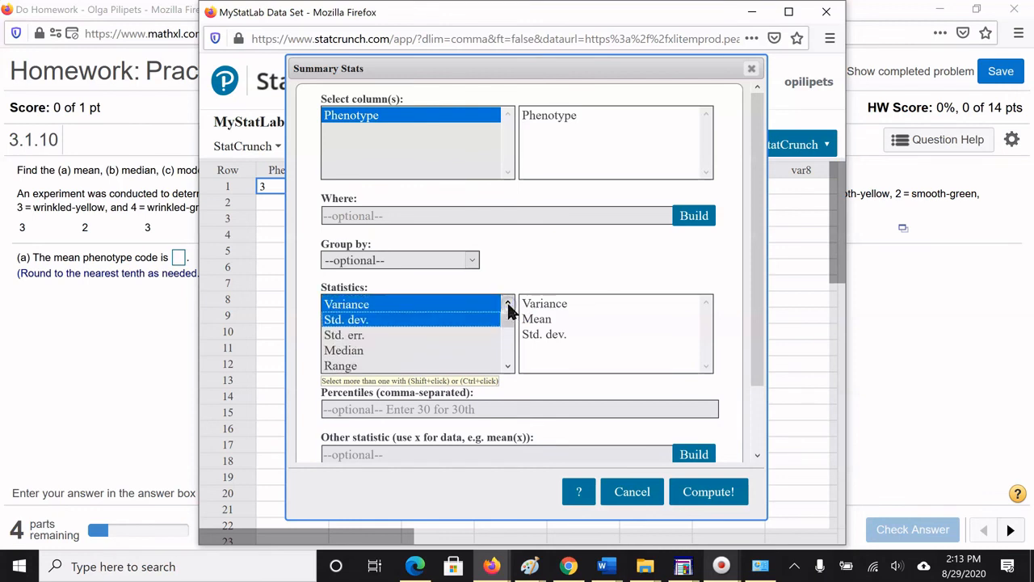
pyautogui.click(508, 303)
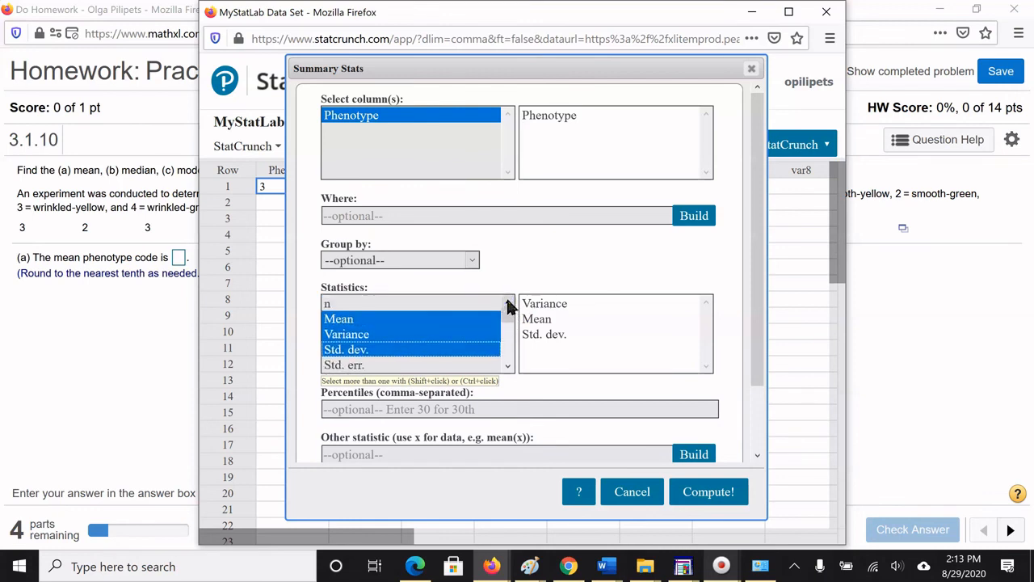
pyautogui.keyDown('ctrl'); pyautogui.click(458, 305); pyautogui.keyUp('ctrl')
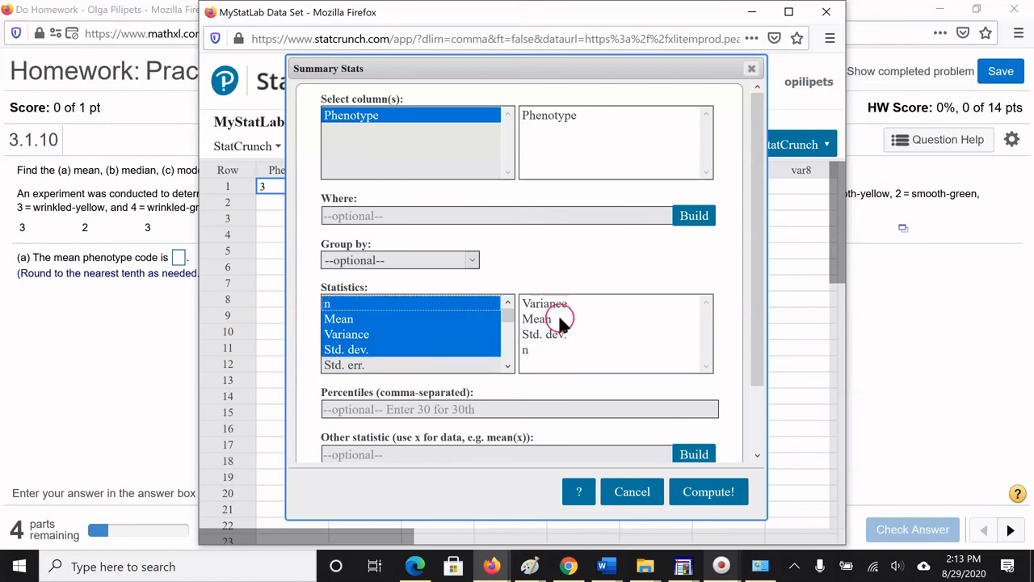
pyautogui.click(563, 347)
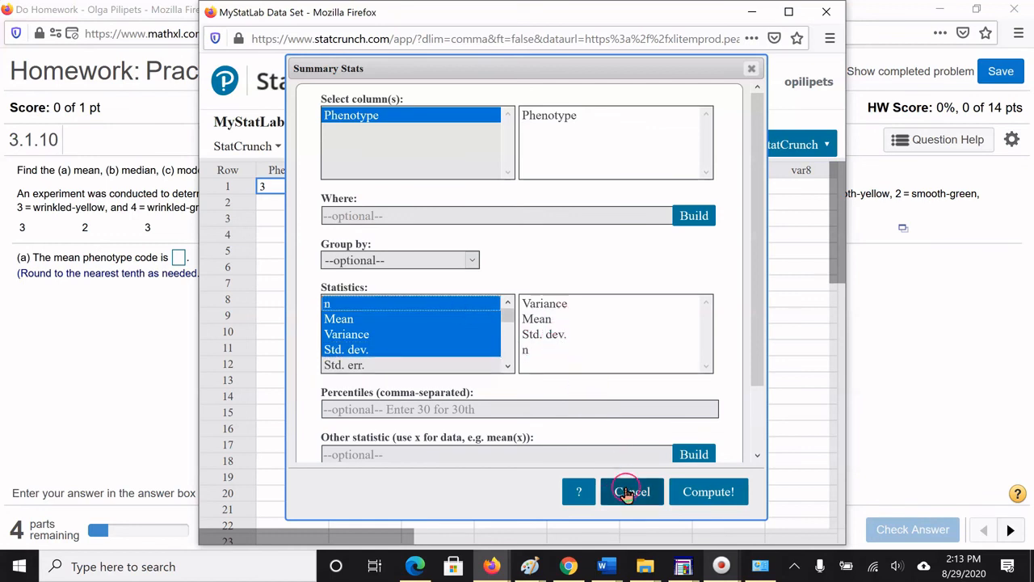
pyautogui.click(707, 502)
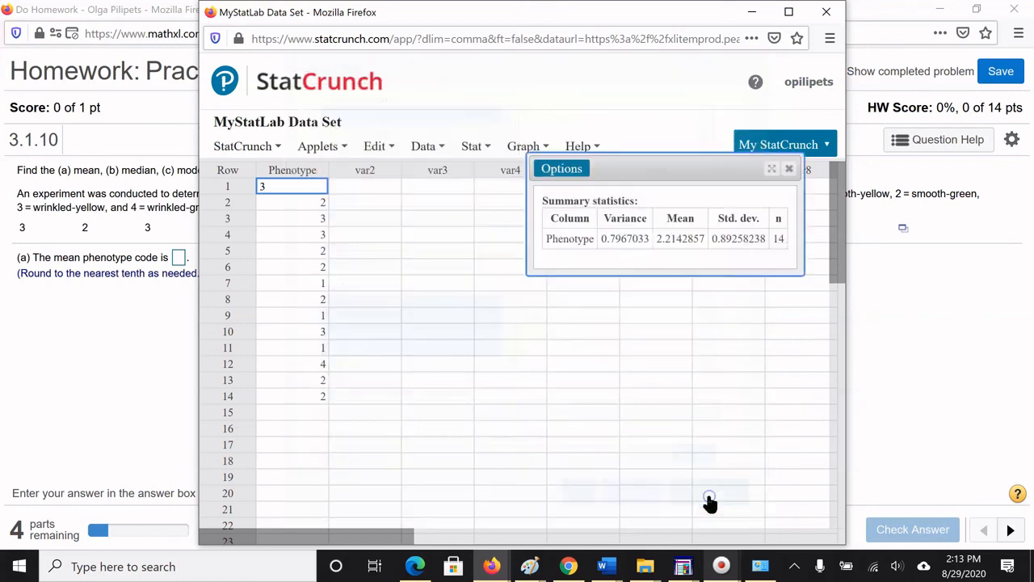
pyautogui.click(702, 414)
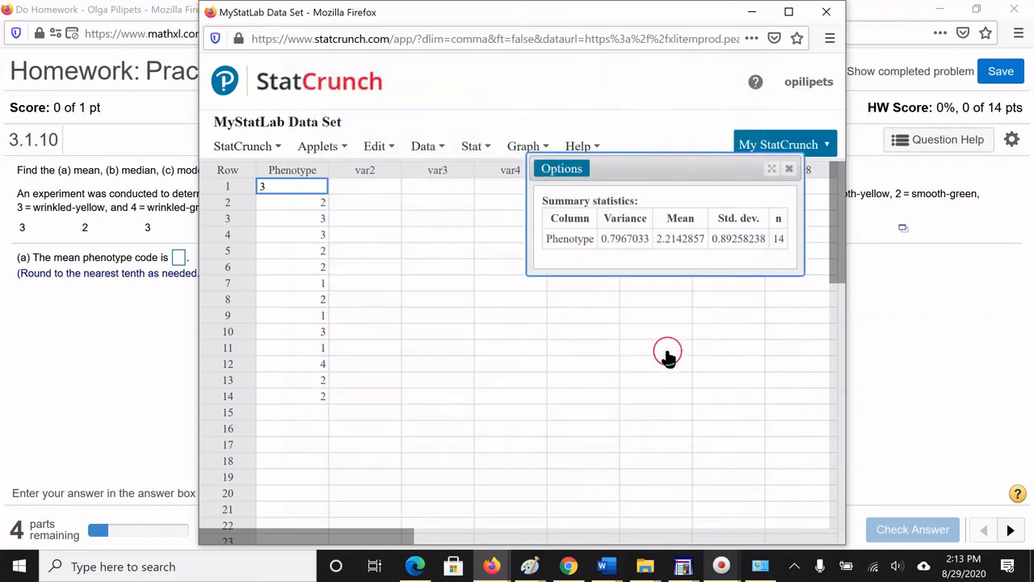